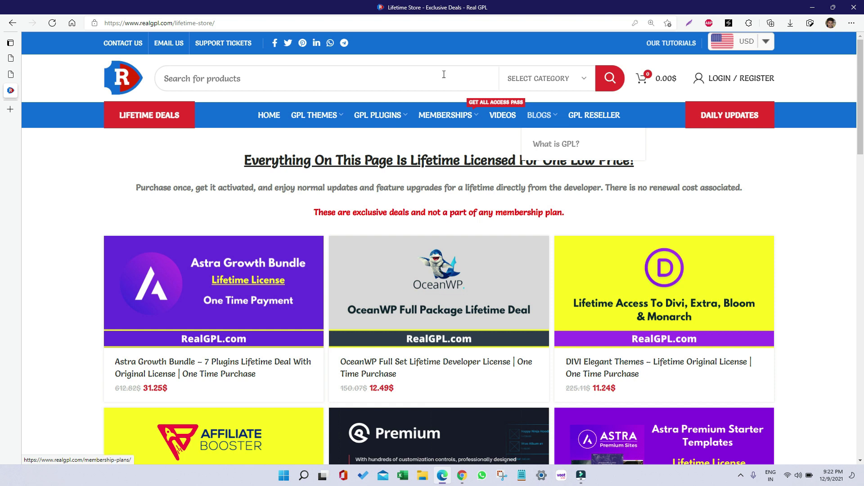
- Search RealGPL for 'woodmart' and open the WoodMart Theme GPL v6.2.4 product page (2.64$)
click(252, 71)
text(woodmart)
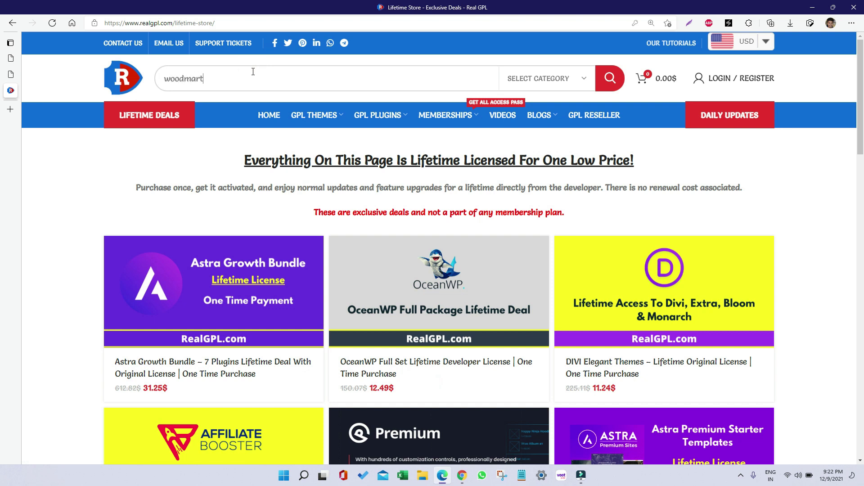
key(Return)
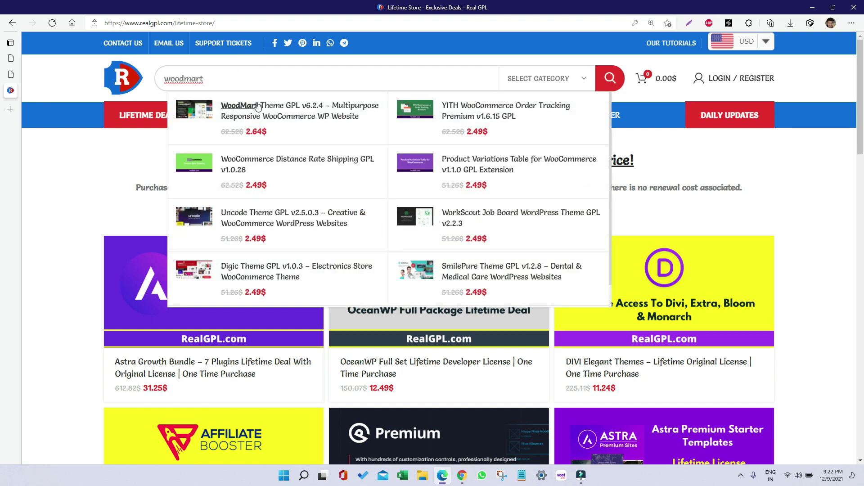
click(277, 119)
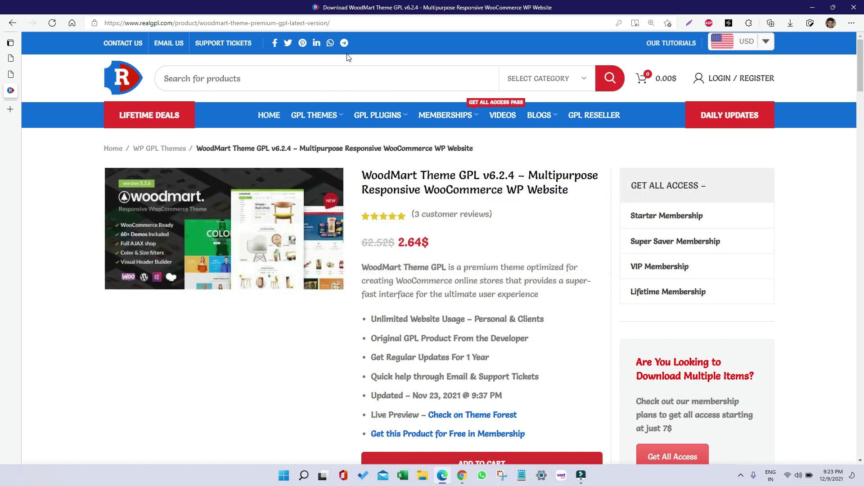
- In the WordPress admin, bring up the Upload Theme form under Appearance > Themes > Add New
click(12, 61)
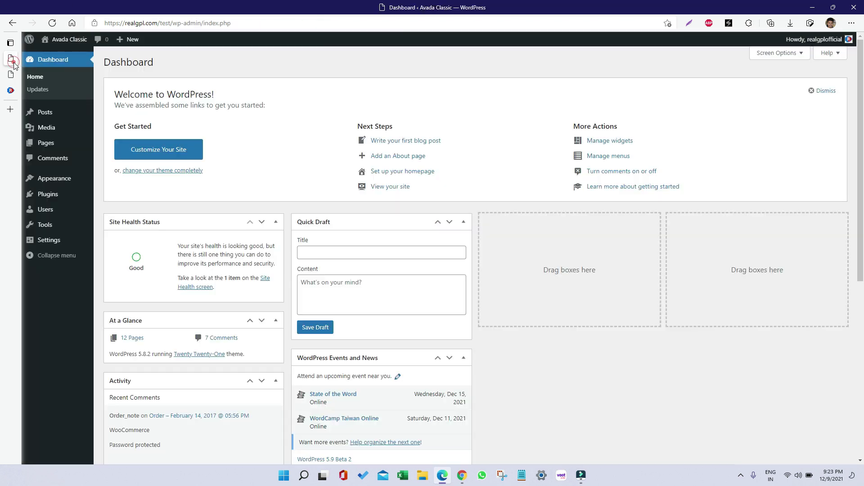
mouse_move(72, 182)
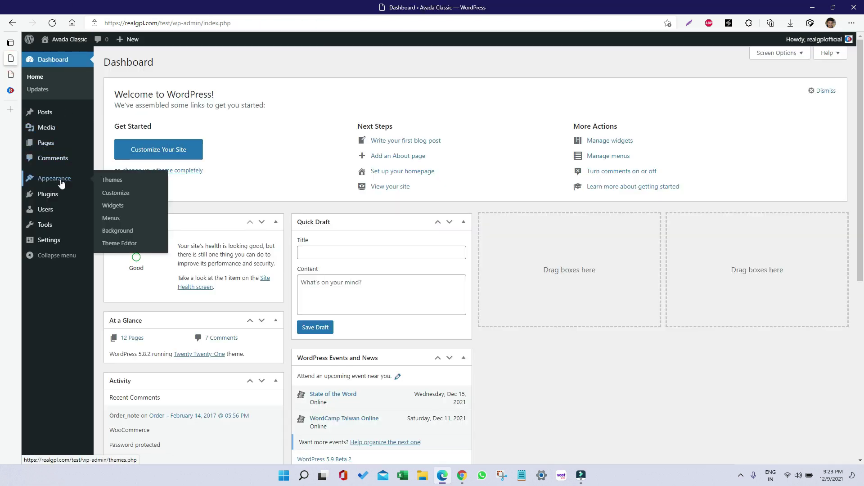
click(109, 182)
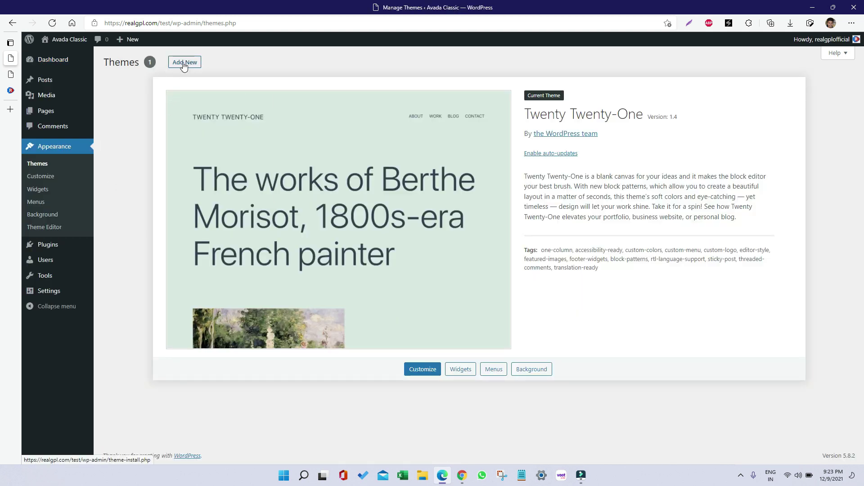
click(184, 64)
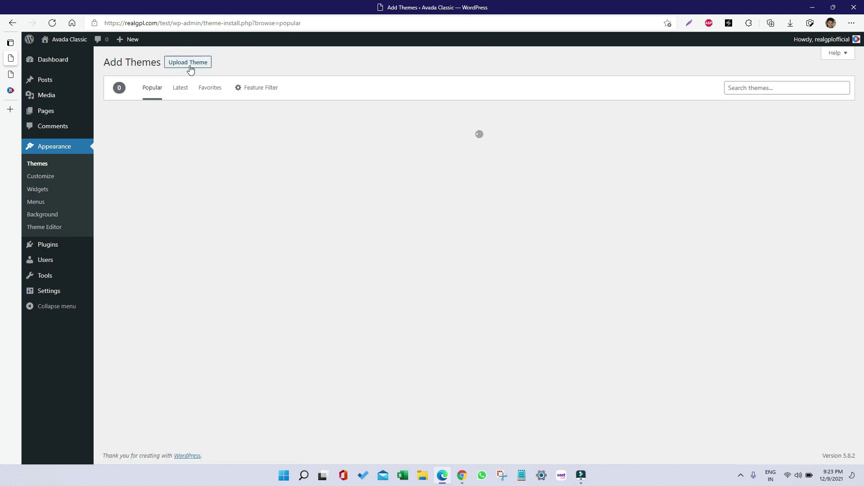
click(189, 63)
- Install woodmart.zip from W: Themes and Plugins > Support Files > Woodmart > WoodMart Theme
click(403, 146)
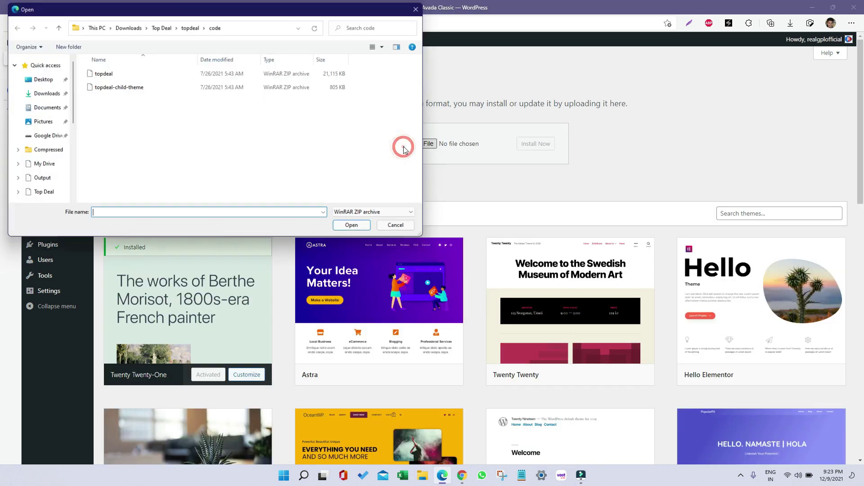
scroll(42, 189, down, 2)
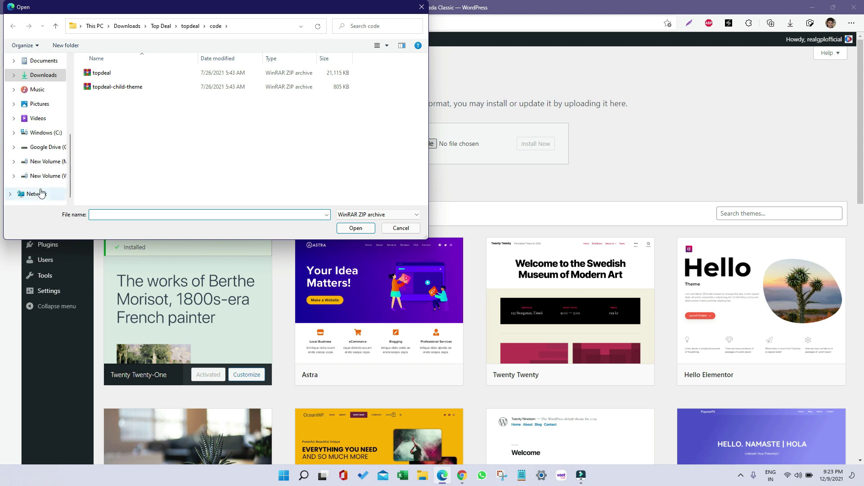
click(20, 175)
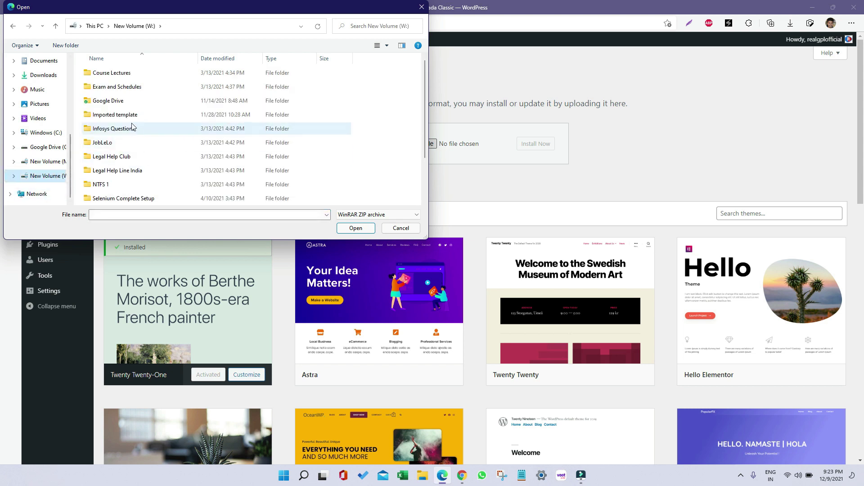
scroll(132, 127, down, 2)
double_click(126, 173)
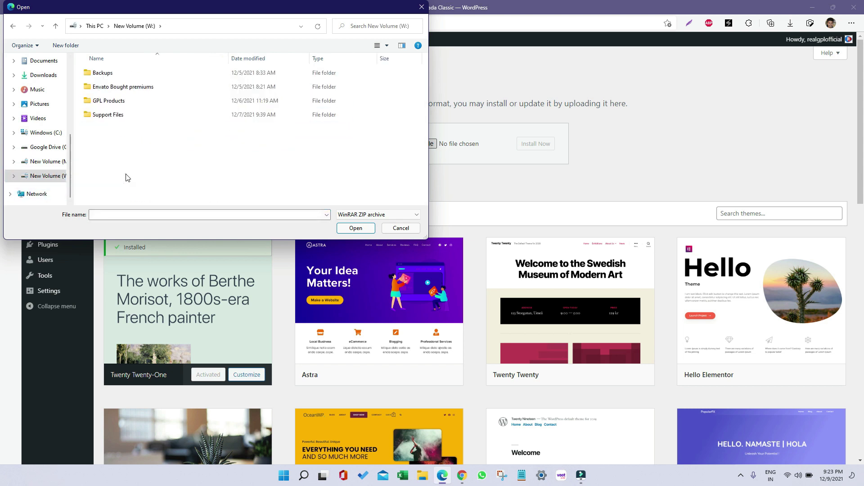
double_click(125, 115)
scroll(128, 112, down, 5)
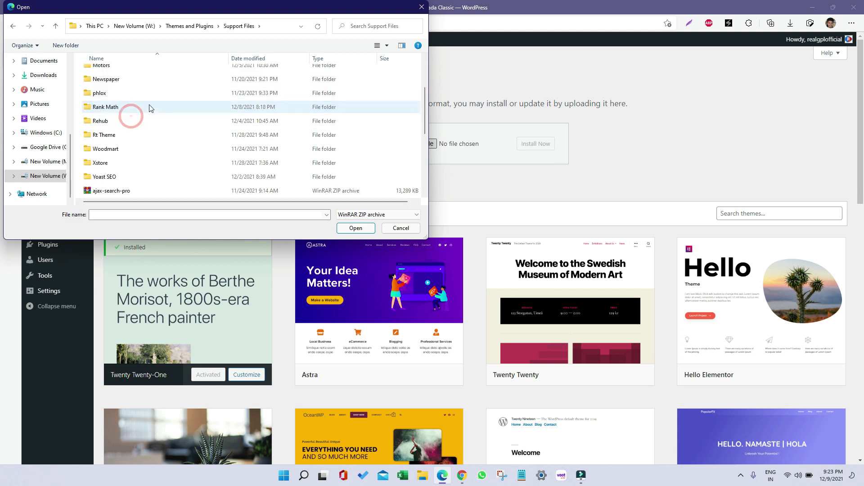
double_click(127, 151)
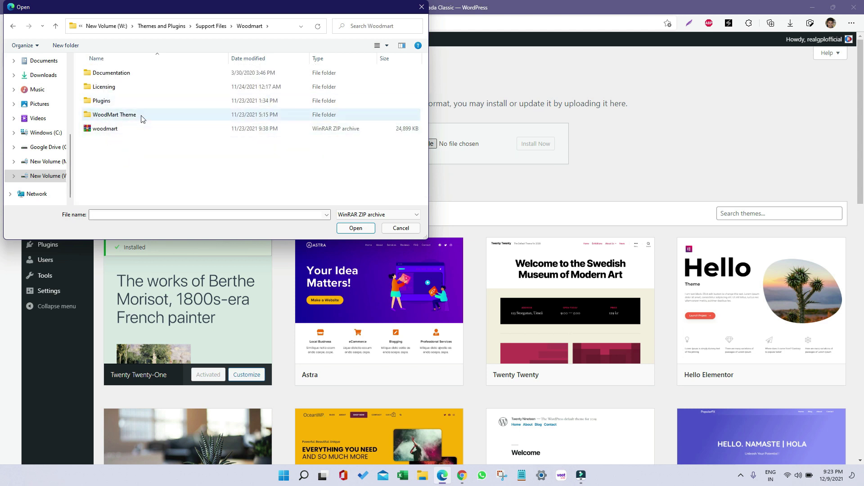
double_click(142, 118)
click(128, 75)
click(352, 228)
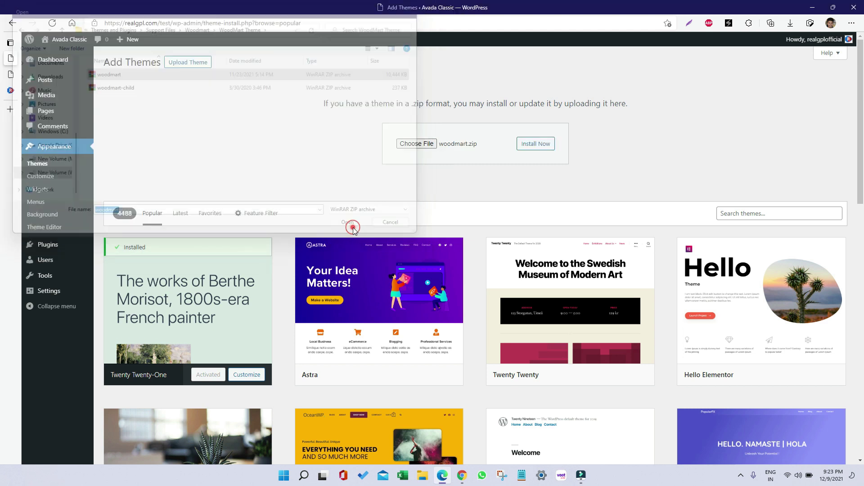
click(532, 150)
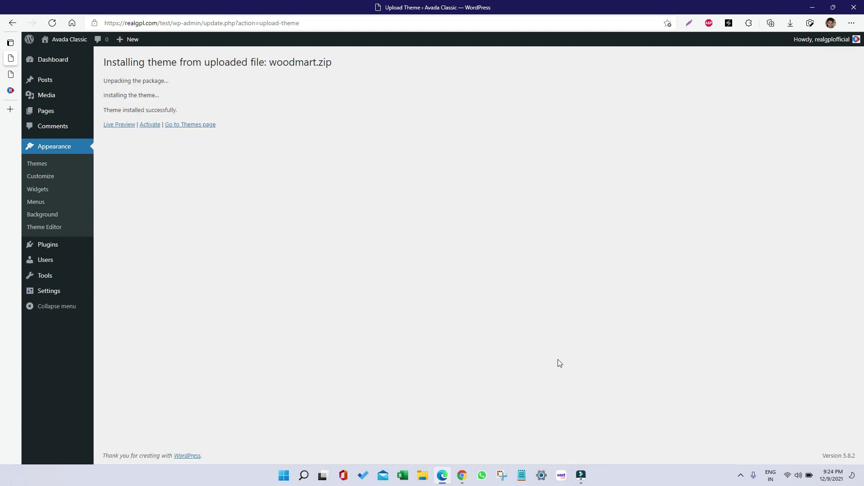
click(37, 167)
- Upload and install woodmart-child.zip, then activate the WoodMart child theme
click(186, 64)
click(181, 65)
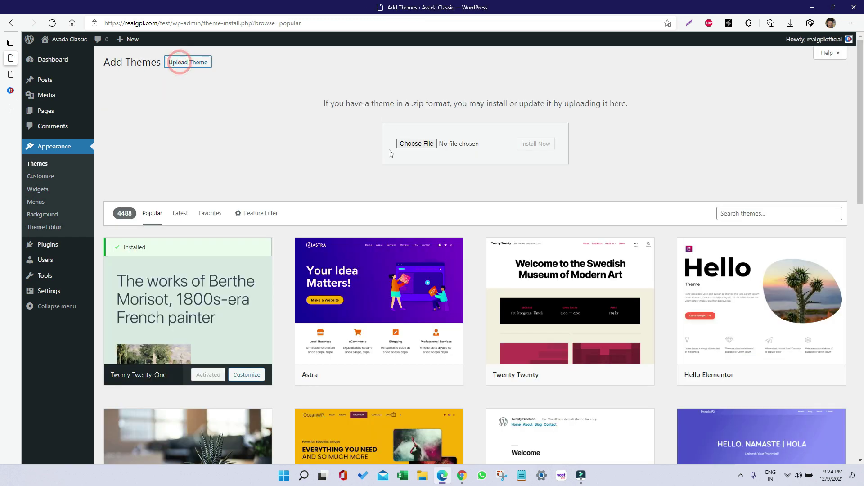
click(411, 145)
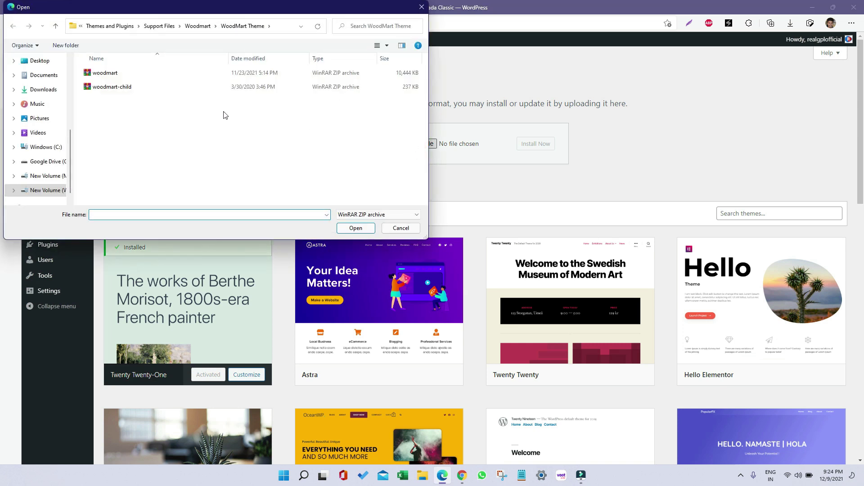
click(145, 89)
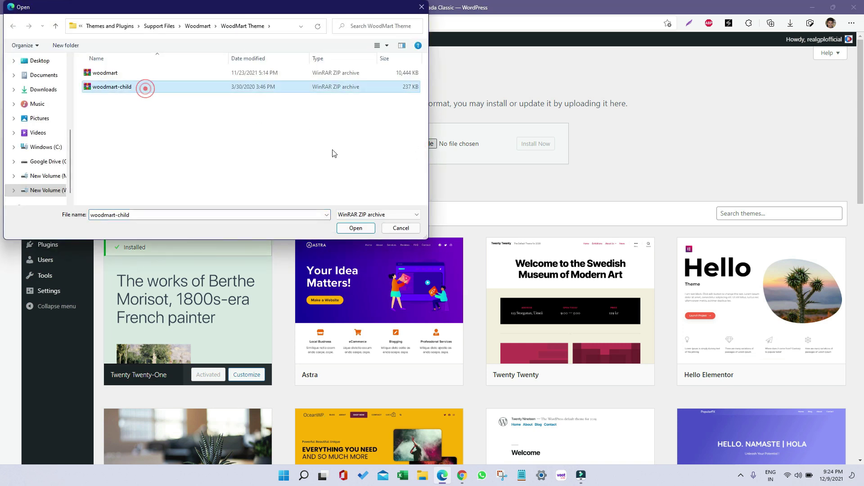
click(354, 228)
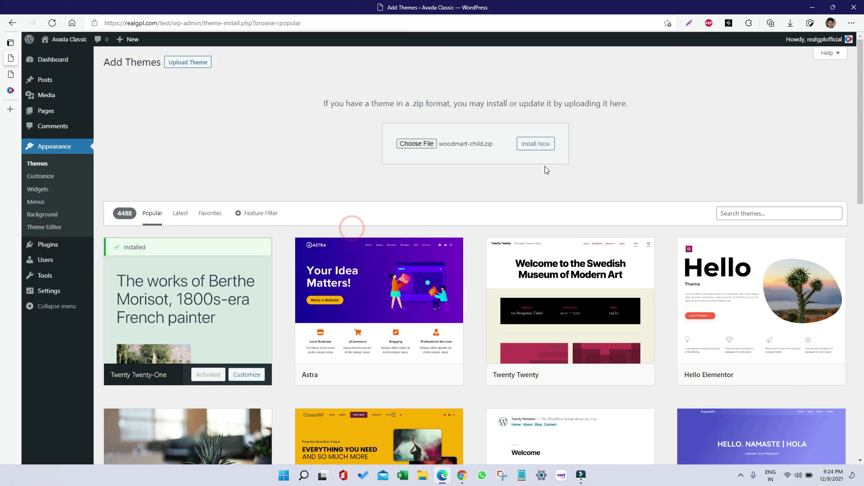
click(536, 143)
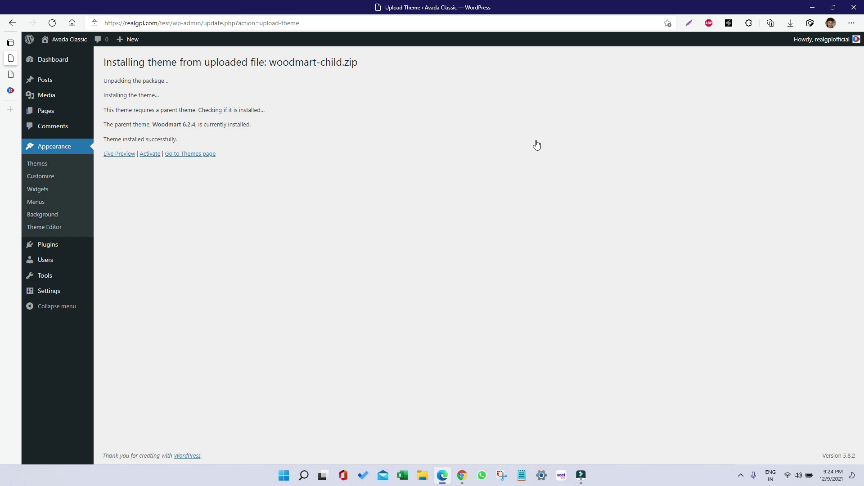
click(148, 154)
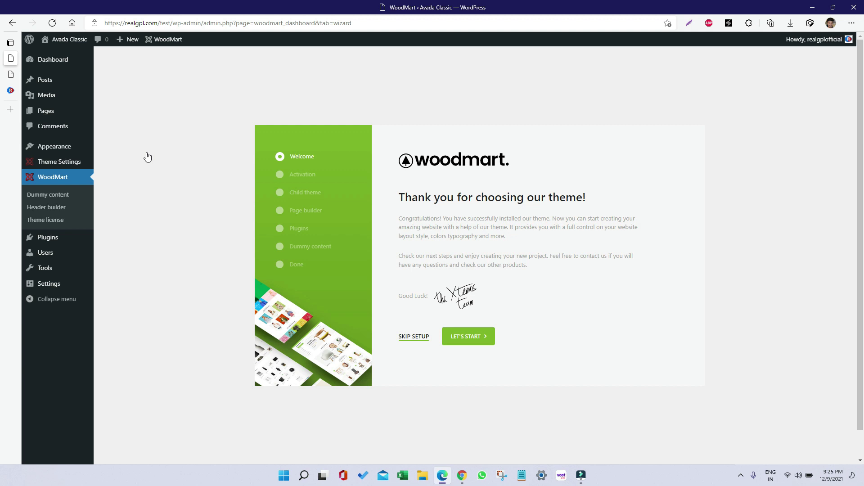
- Start the WoodMart wizard and move past the licence activation and child theme steps
click(485, 341)
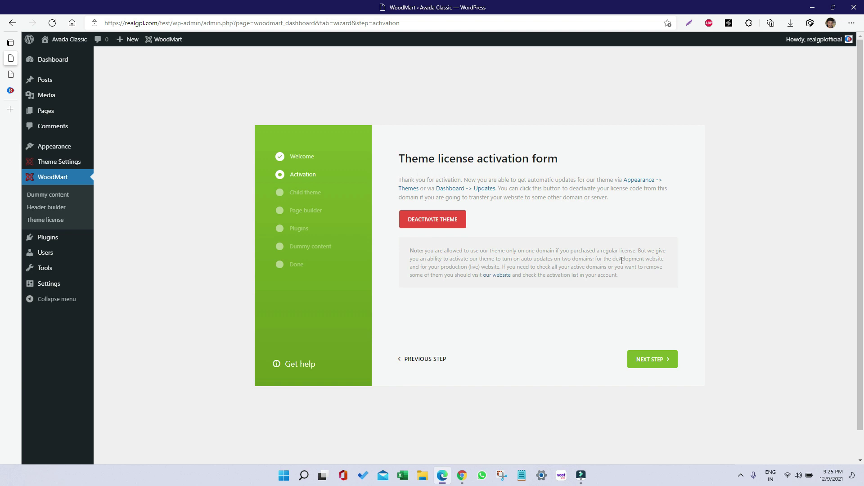
click(653, 361)
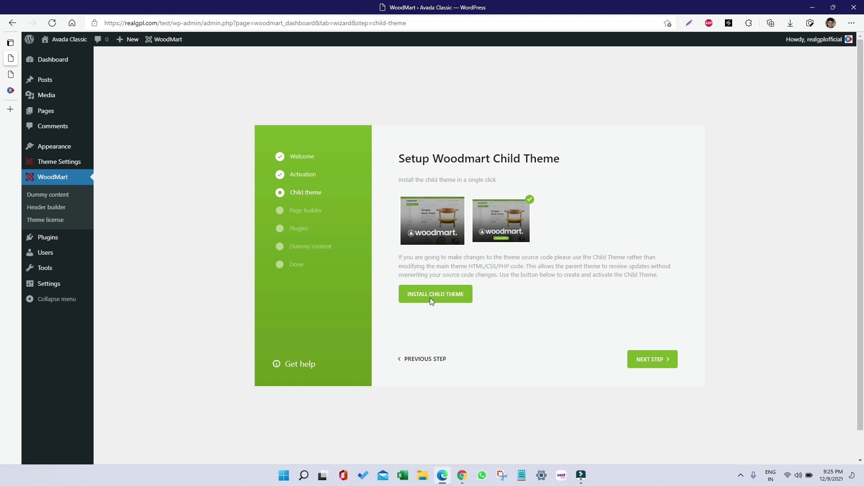
click(648, 362)
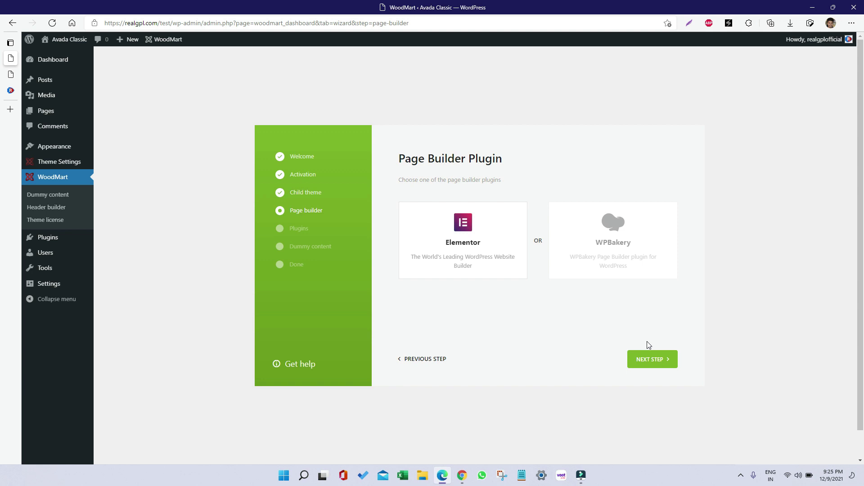
- Pick WPBakery as the page builder and run Install & Activate All for the recommended plugins
click(619, 261)
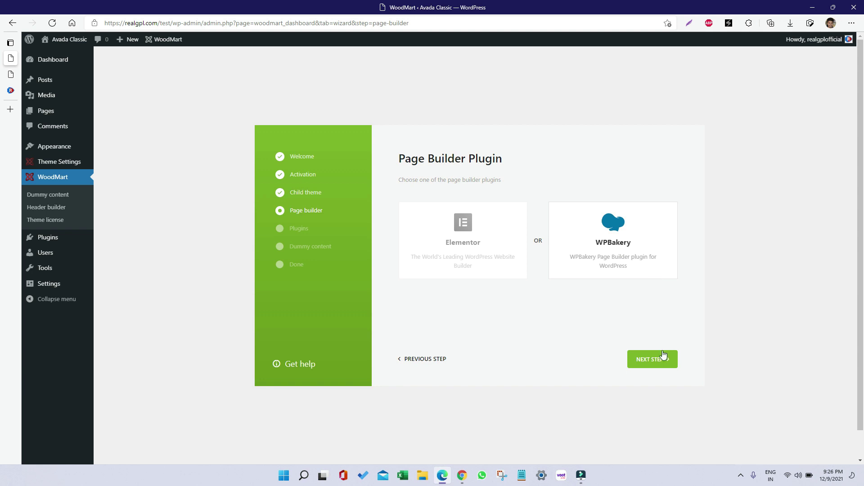
click(655, 363)
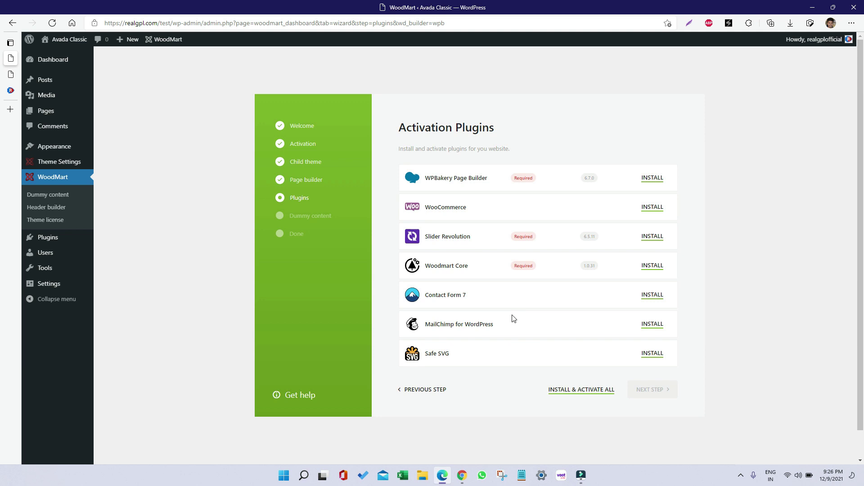
click(586, 392)
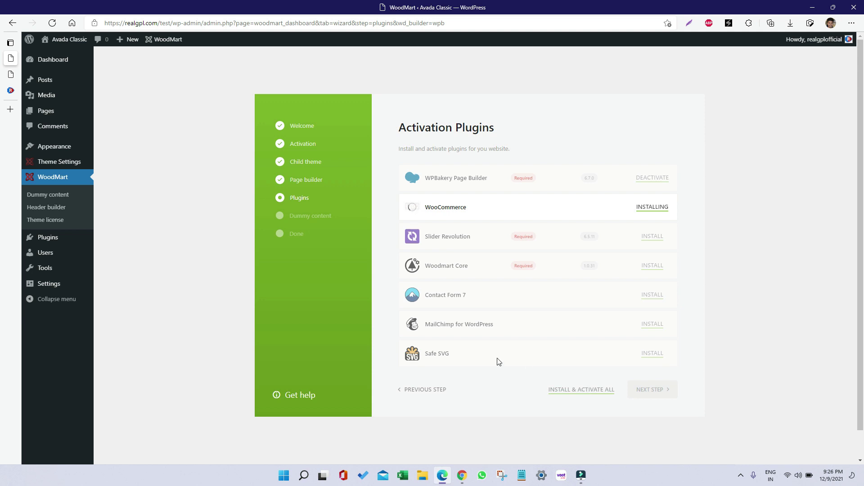
- Return to RealGPL, open the Lifetime Deals page and scroll through the product grid
mouse_move(9, 92)
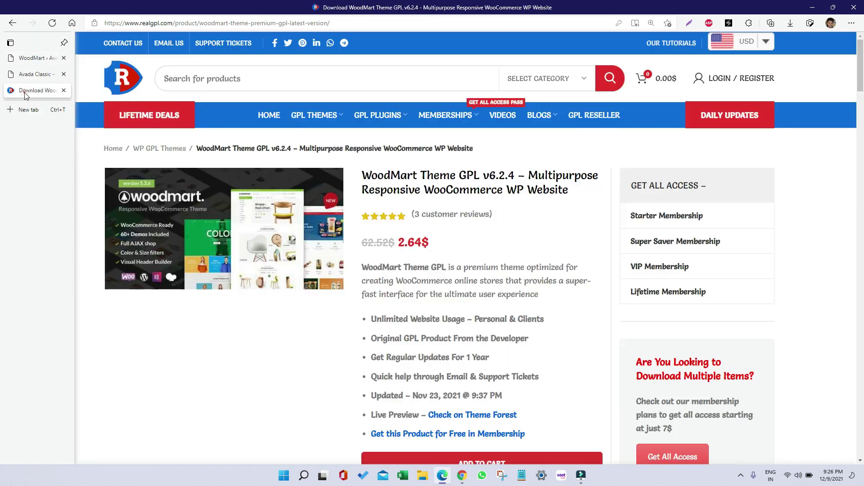
click(24, 91)
mouse_move(438, 121)
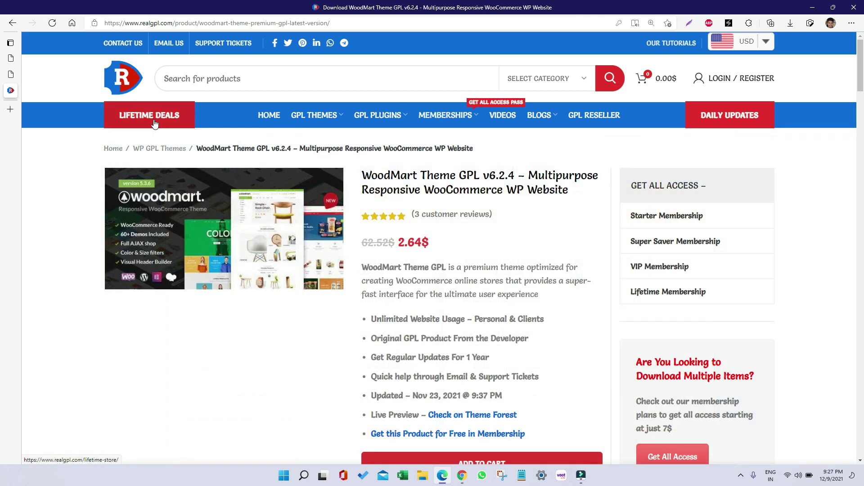
click(153, 124)
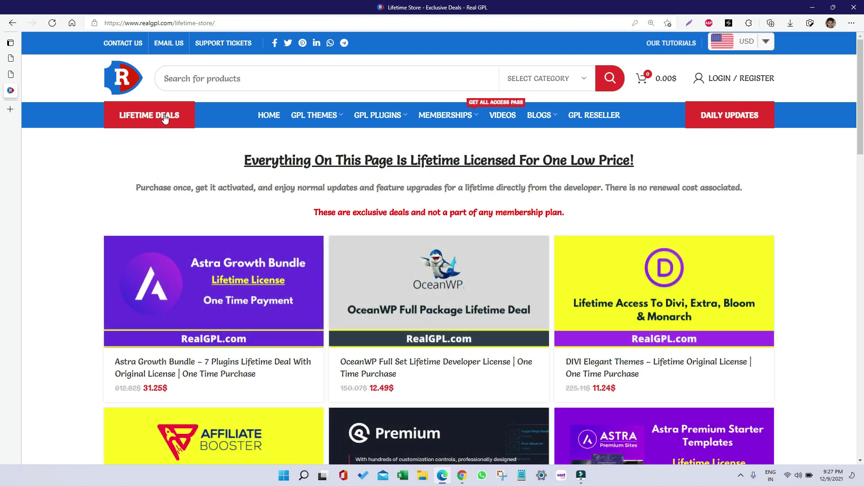
scroll(234, 223, down, 4)
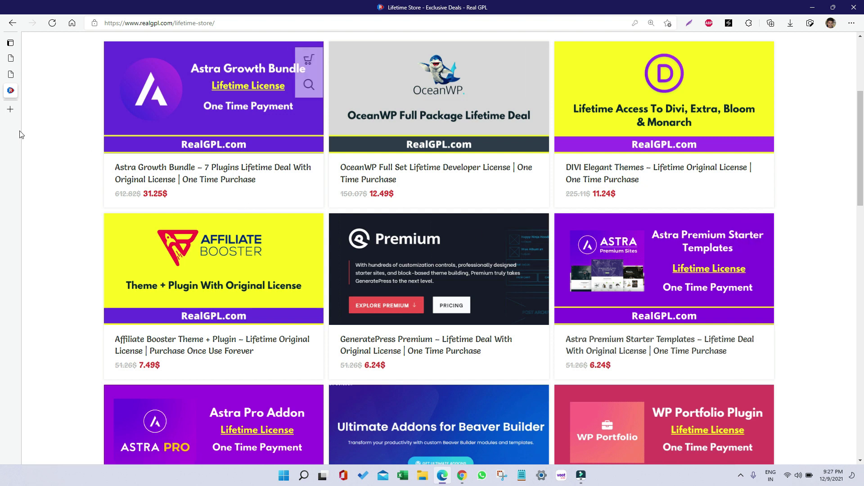
- Back in the WordPress wizard, with all seven plugins active, proceed to the Dummy content step
mouse_move(13, 94)
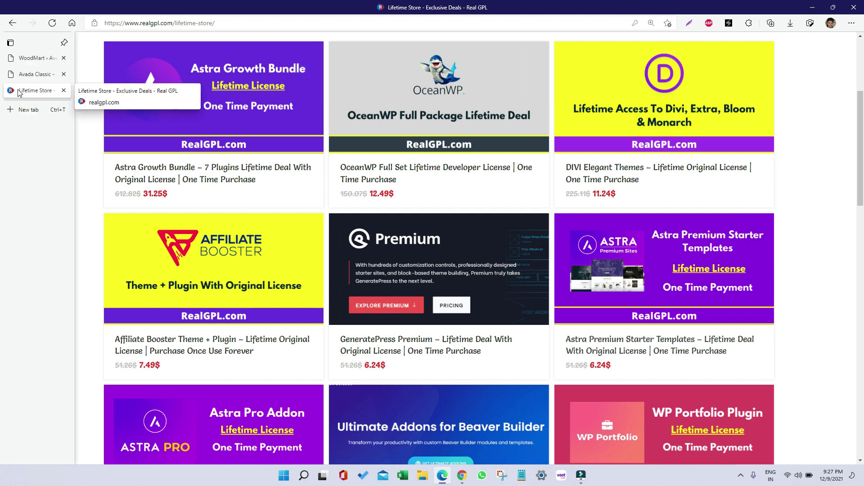
click(26, 60)
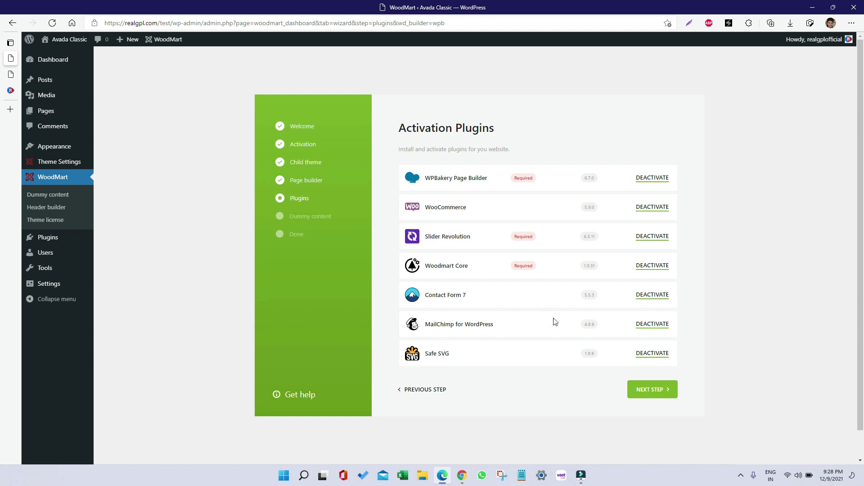
click(649, 394)
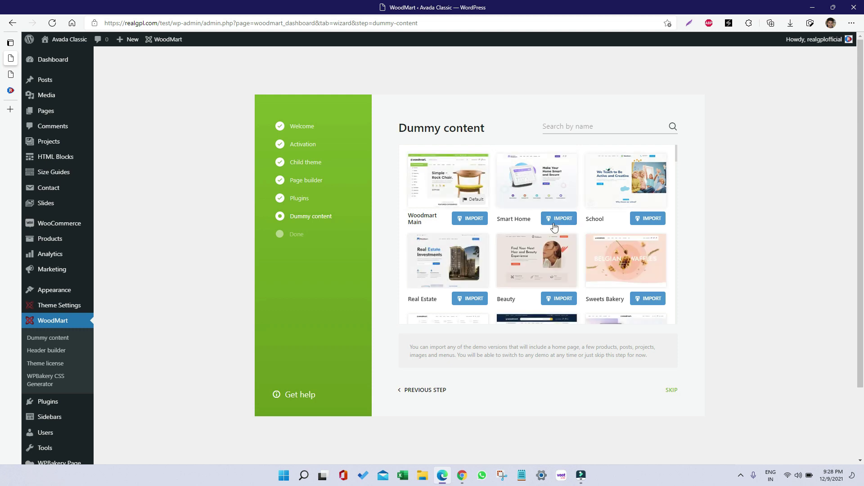
- Import the Woodmart Main demo, then advance to the wizard's 'Everything is ready!' screen
scroll(502, 236, down, 1)
scroll(501, 236, up, 1)
click(476, 223)
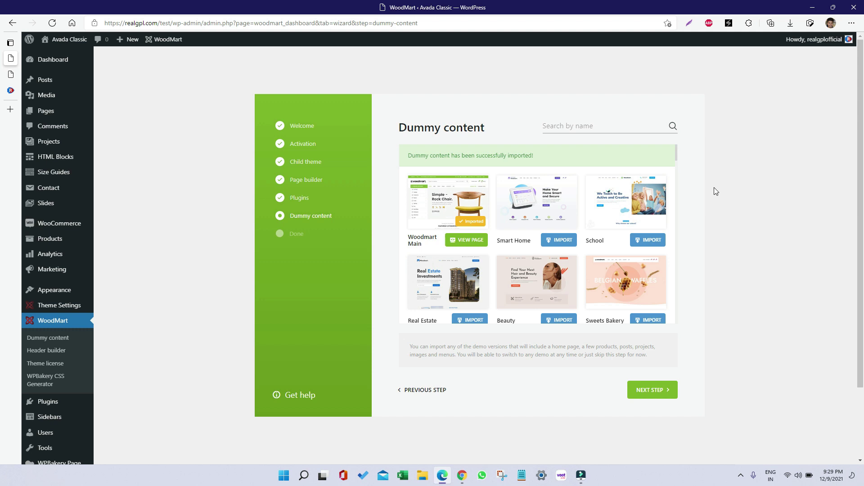
triple_click(453, 154)
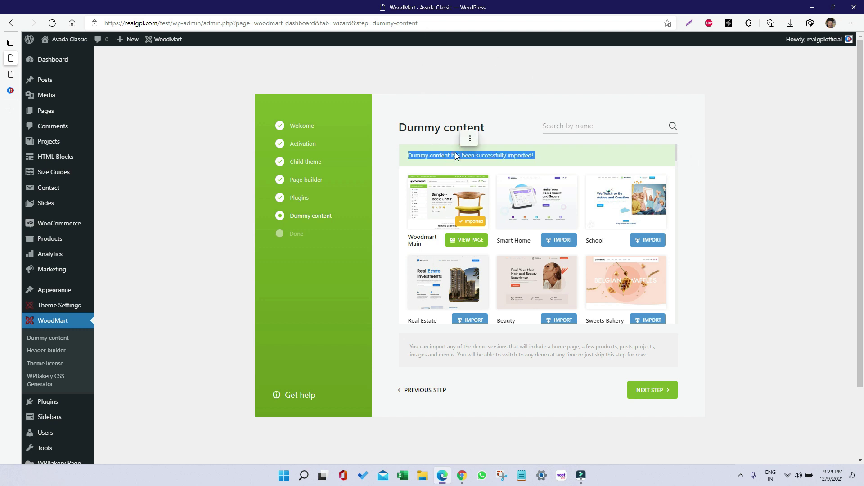
click(661, 392)
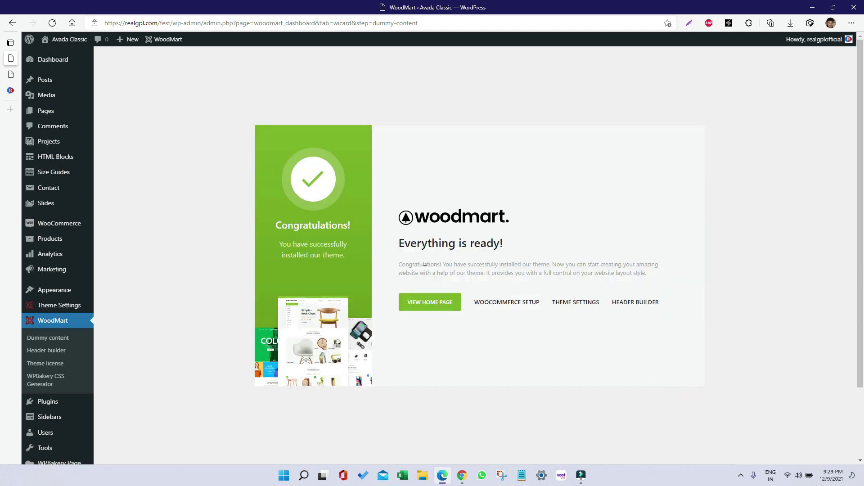
- View the live WoodMart Main home page, dismiss the newsletter popup and scroll to the bottom
click(8, 75)
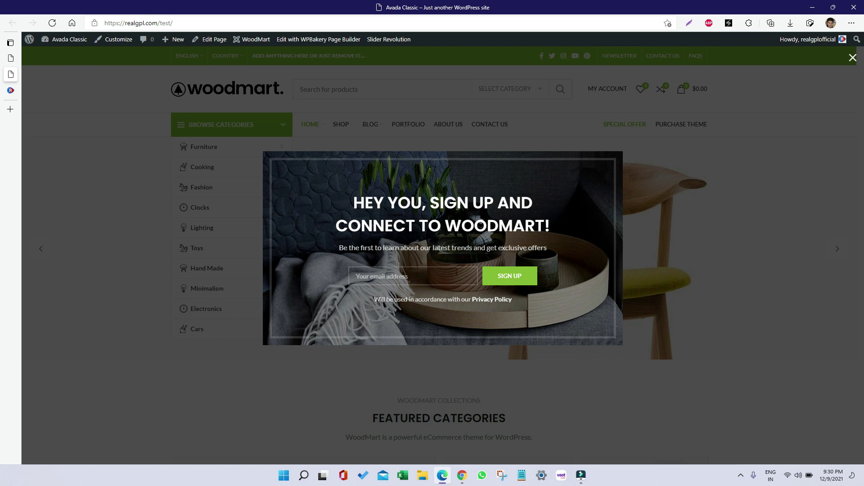
click(226, 371)
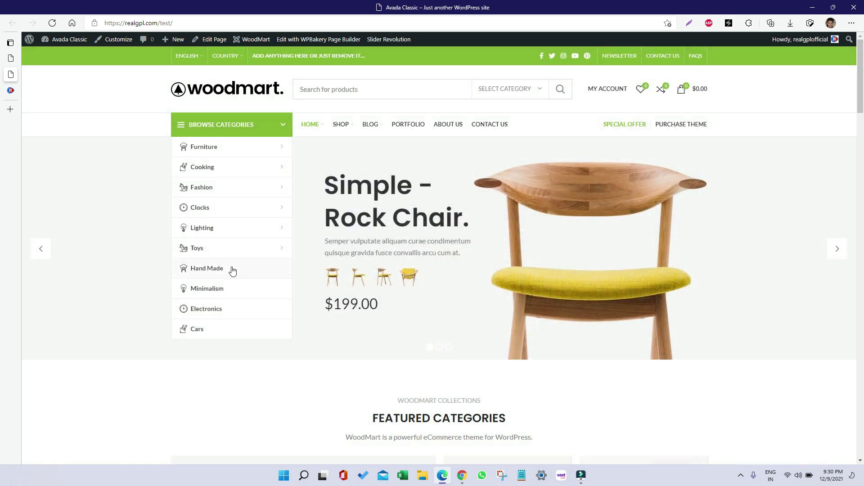
scroll(191, 245, down, 4)
scroll(142, 226, down, 12)
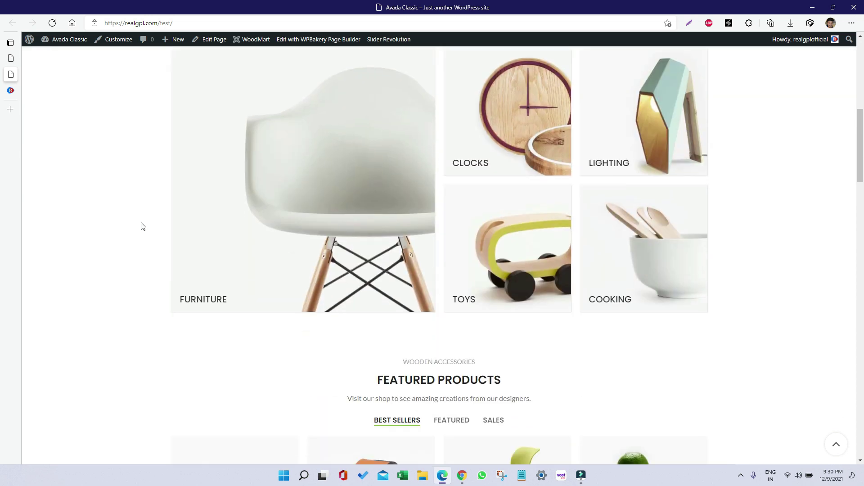
scroll(141, 224, down, 10)
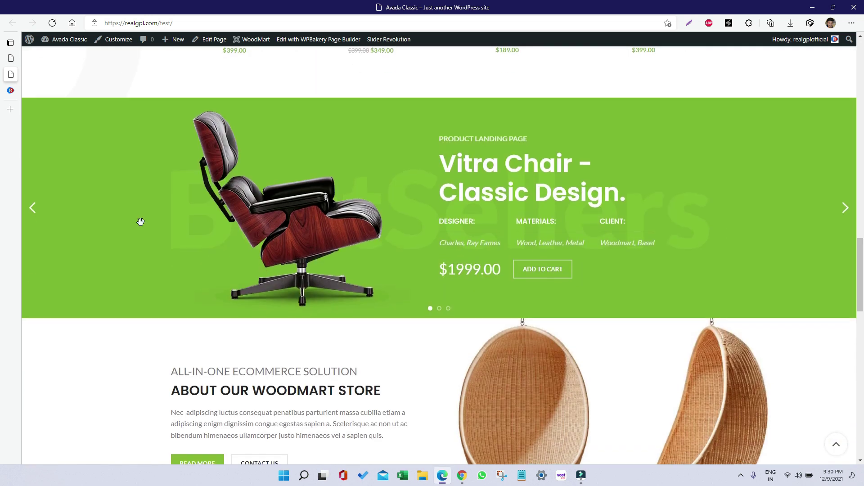
scroll(141, 219, down, 14)
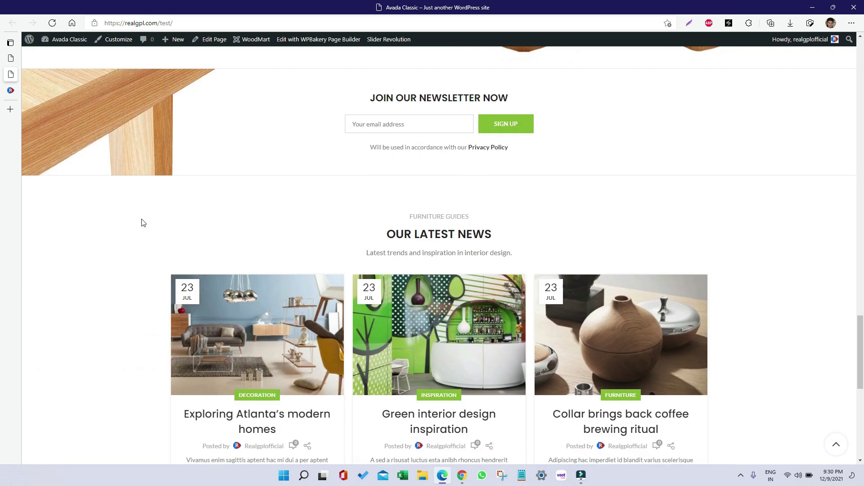
scroll(143, 222, down, 5)
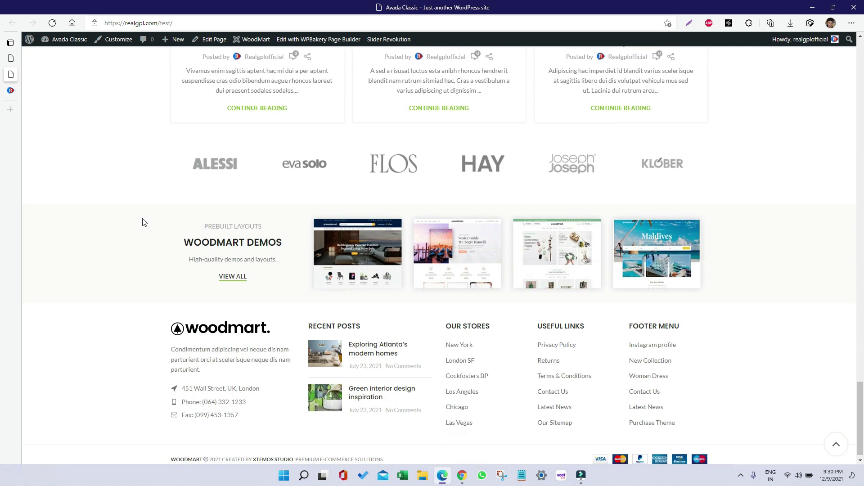
- Return to the RealGPL Lifetime Store page
mouse_move(10, 81)
click(10, 91)
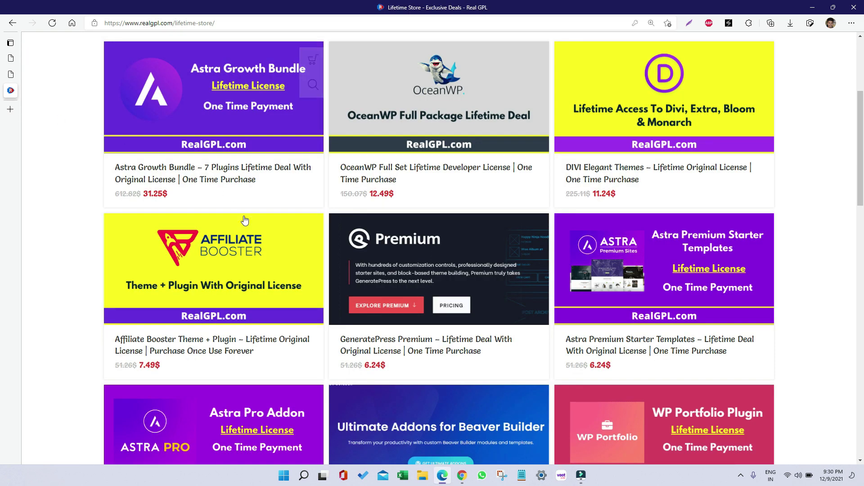
scroll(250, 226, up, 4)
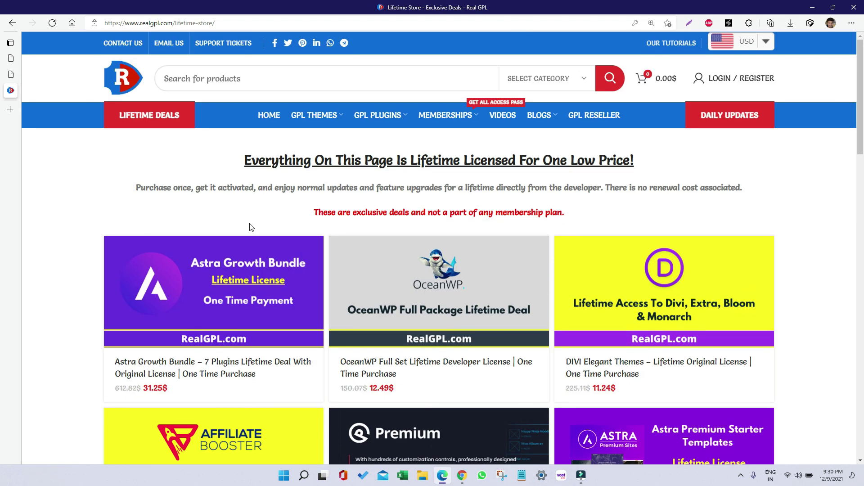